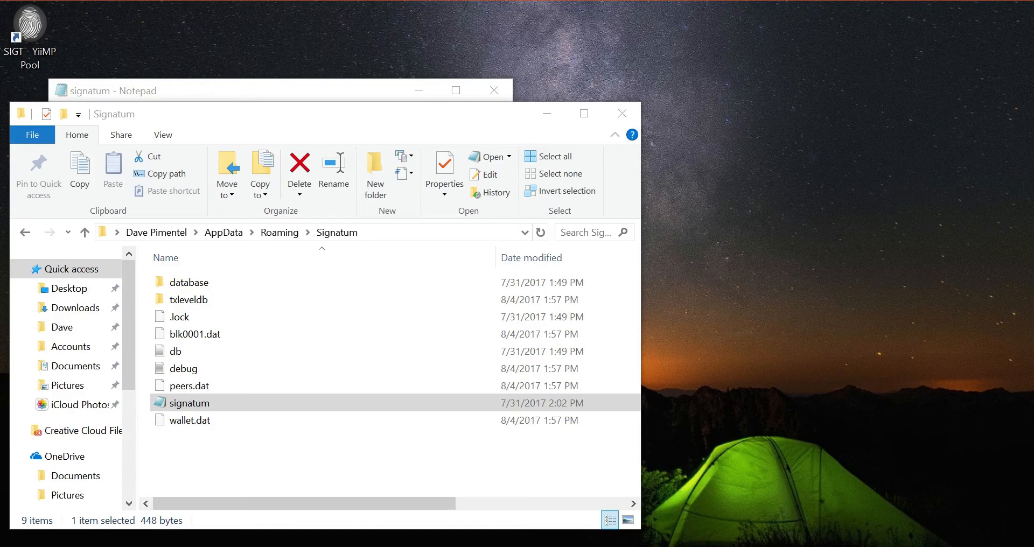
Step: View the signatum configuration file's node list, then close the file and the data folder
click(189, 403)
double_click(205, 407)
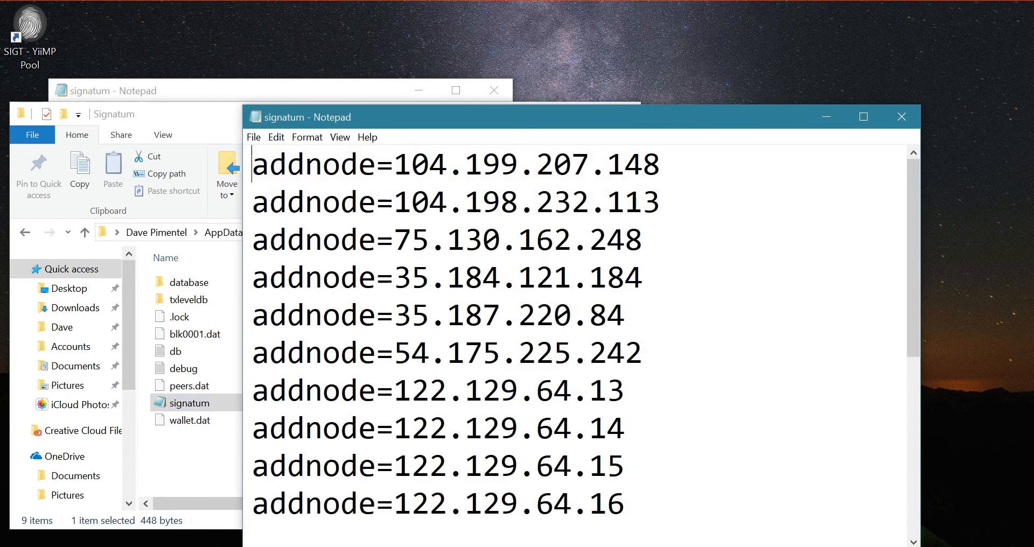
click(902, 117)
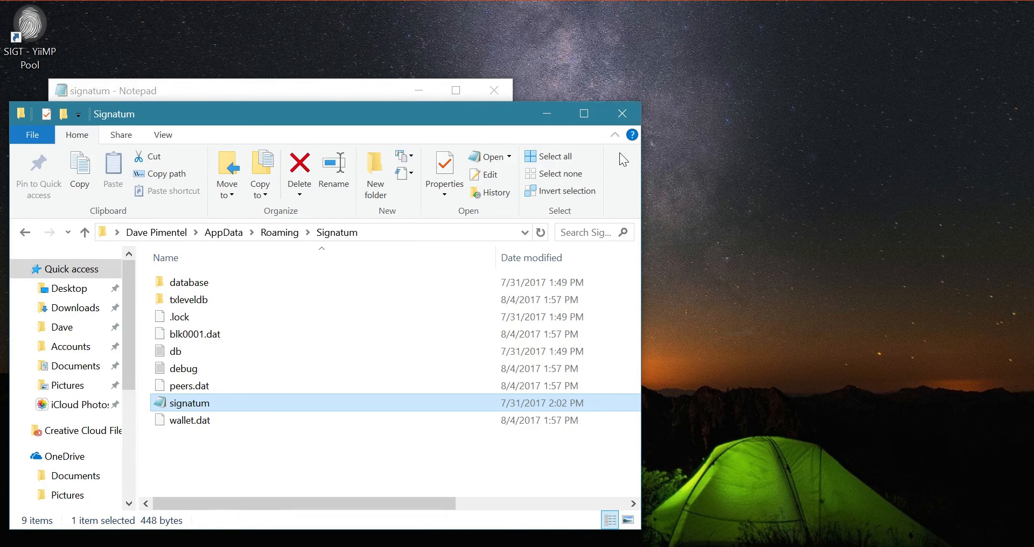
click(622, 114)
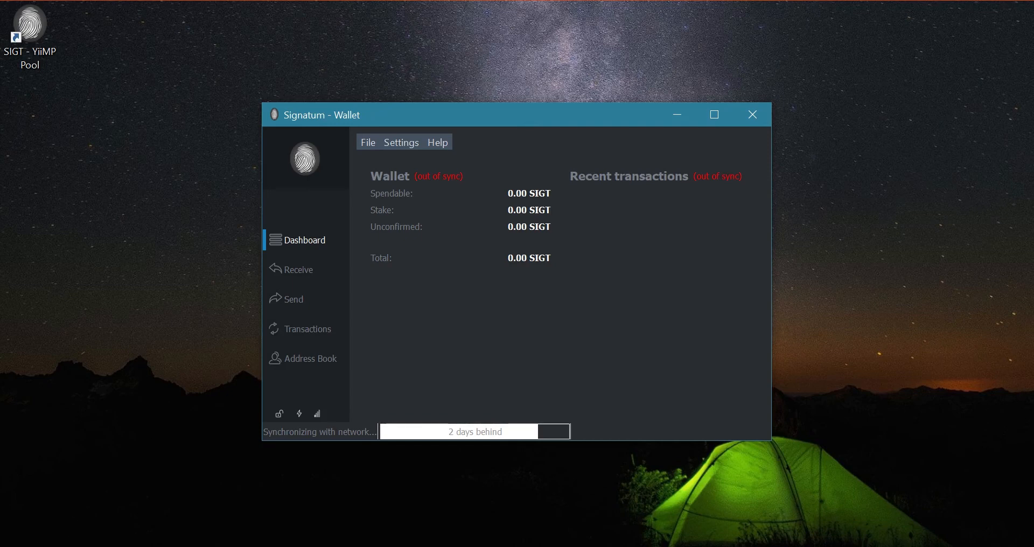
Step: In Windows Date & time settings, switch on Set time automatically and Set time zone automatically
key(super)
click(22, 482)
text(date)
click(474, 112)
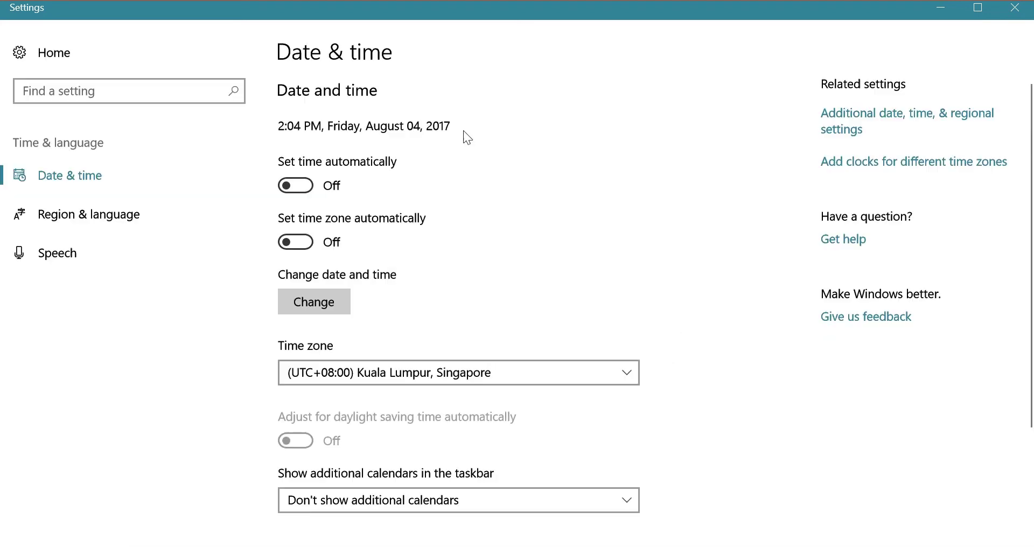
click(295, 185)
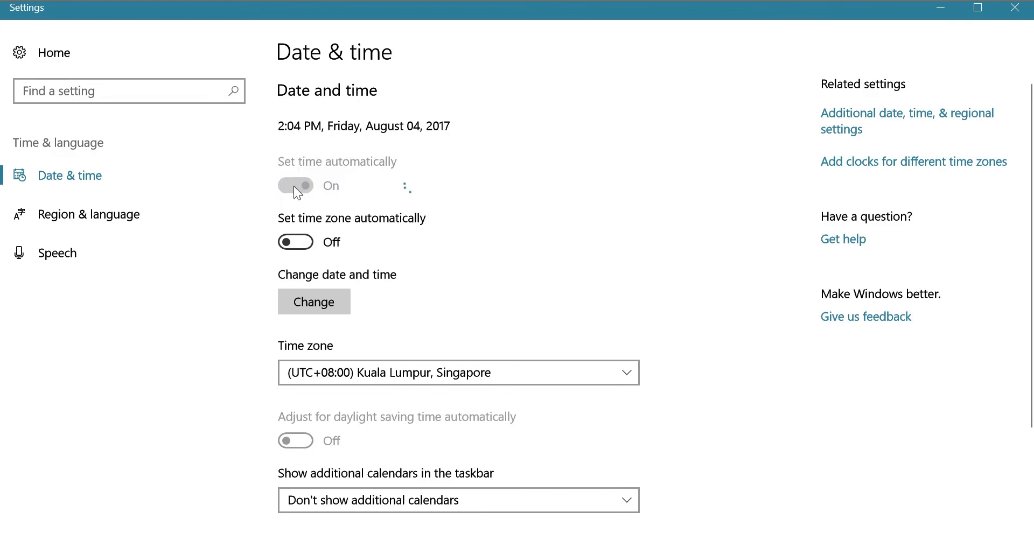
click(296, 241)
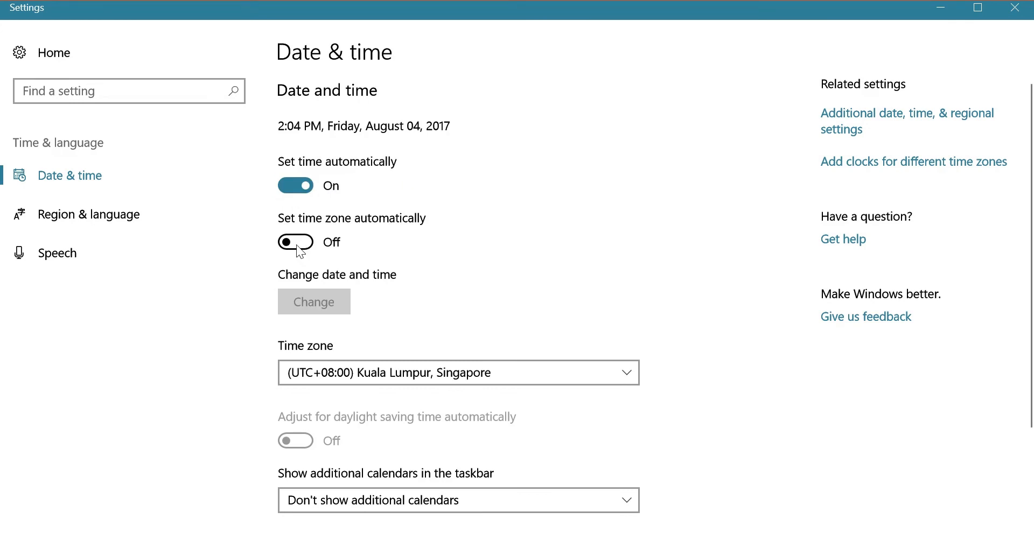
Step: In Control Panel's Date and Time Internet Time settings, keep time.nist.gov as the sync server and confirm
click(856, 119)
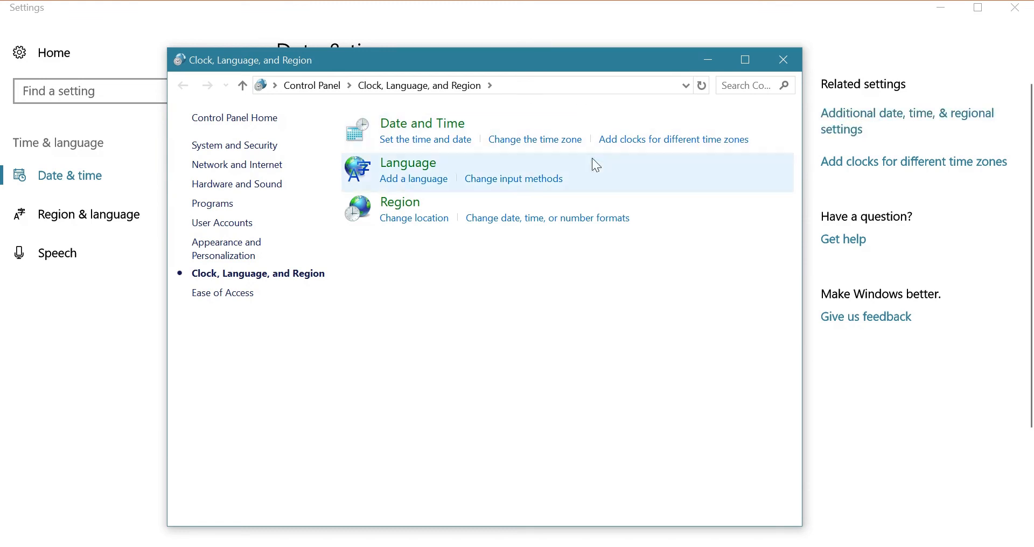
click(526, 143)
click(240, 98)
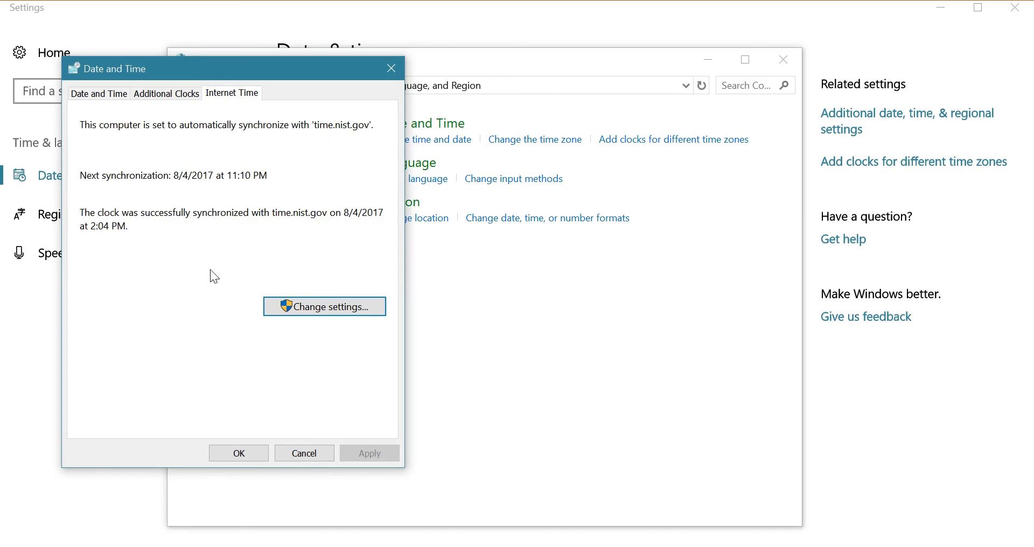
click(330, 309)
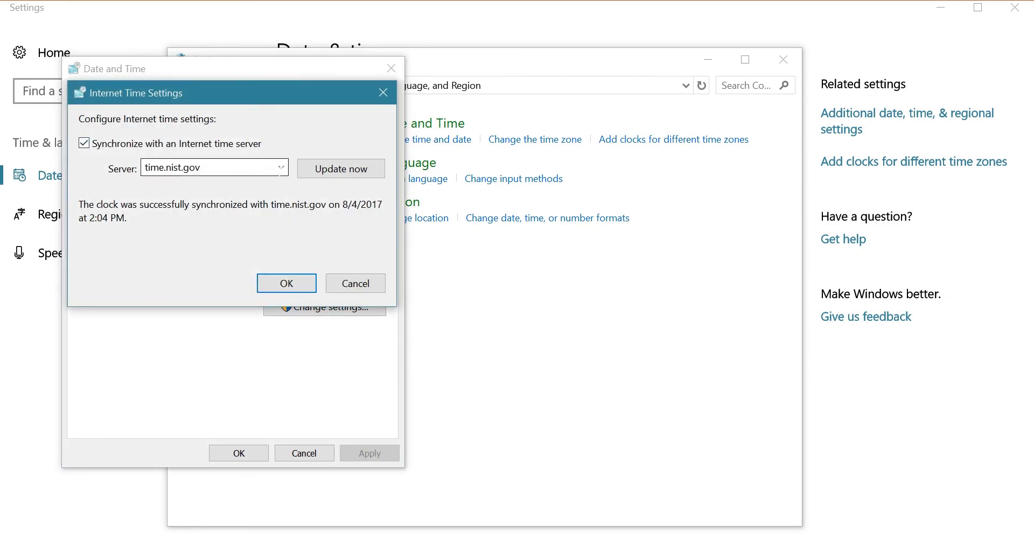
click(280, 168)
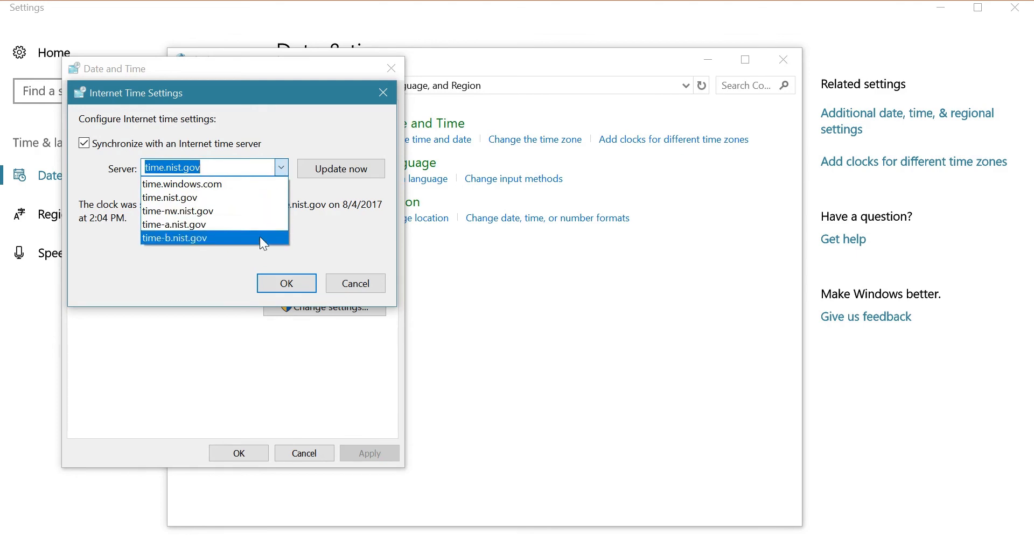
click(255, 199)
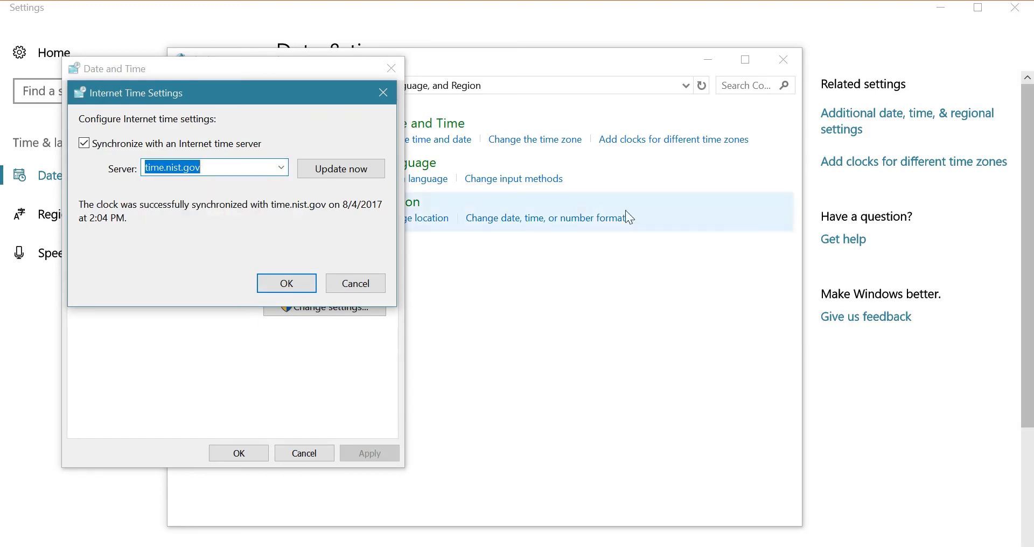
click(285, 284)
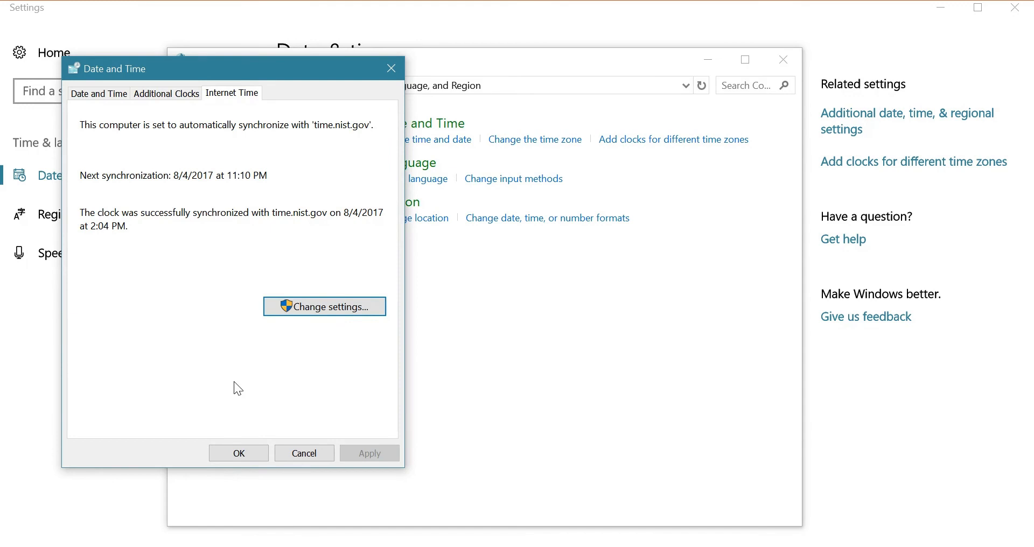
Step: Close the Date and Time dialog, the Clock, Language, and Region window and Windows Settings
click(238, 453)
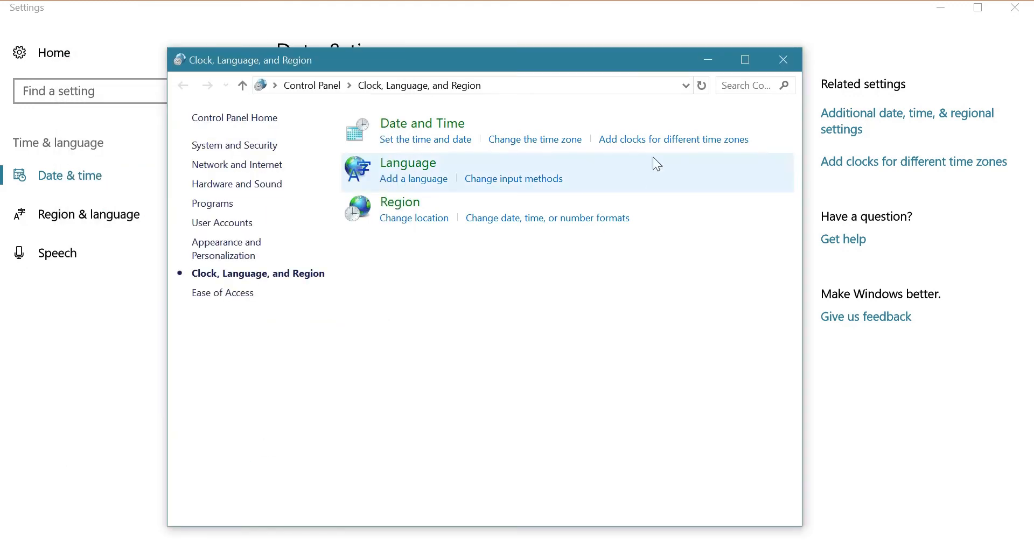
click(783, 58)
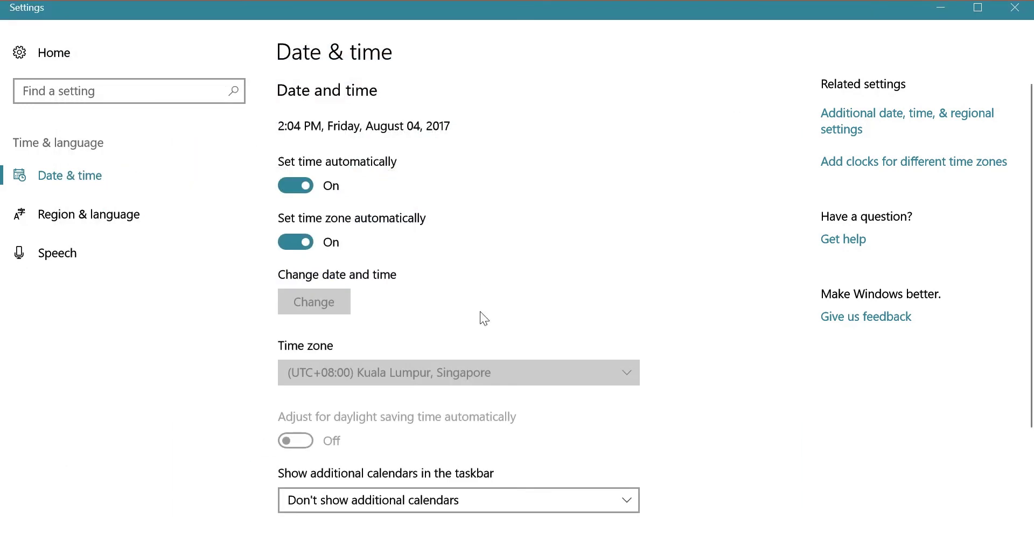
click(1002, 10)
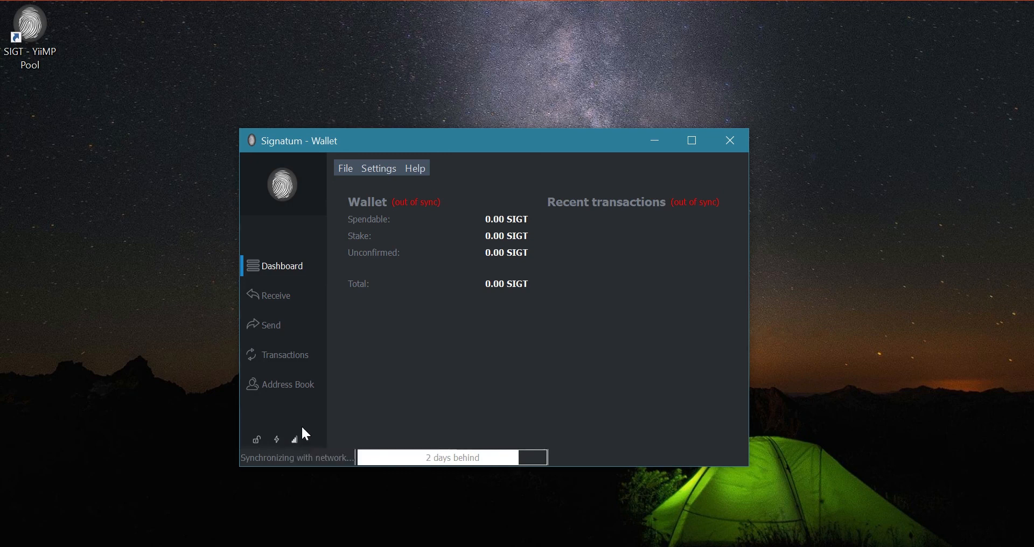
click(378, 168)
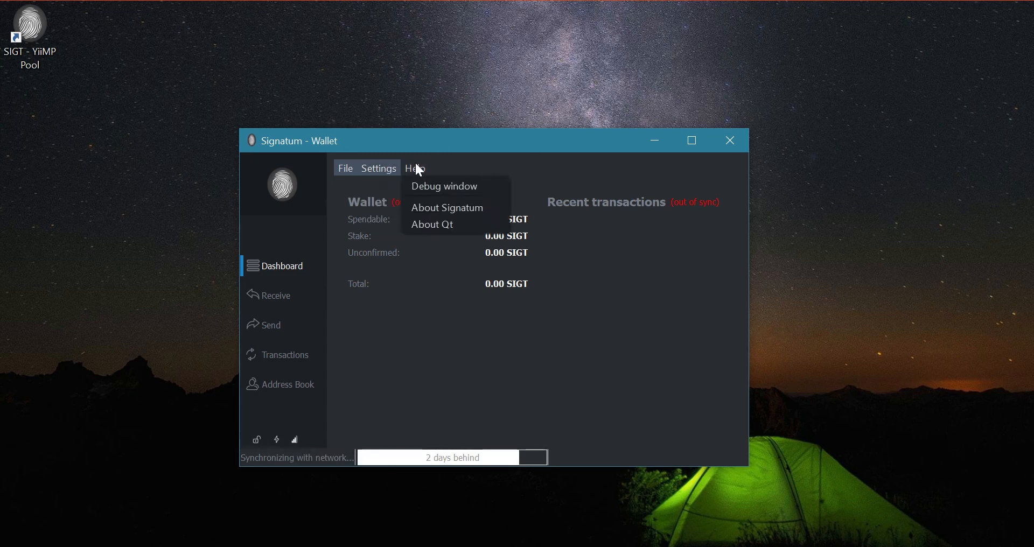
mouse_move(415, 168)
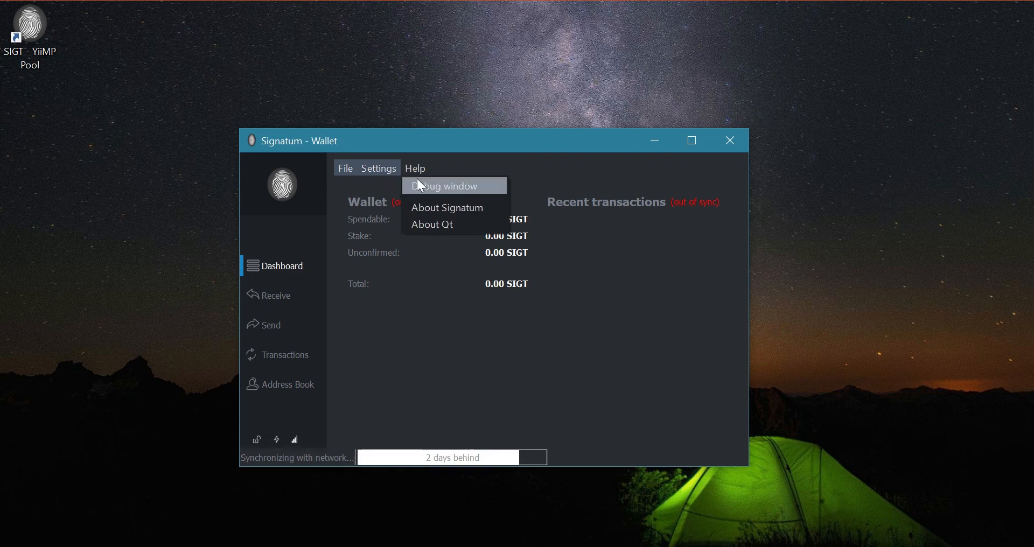
click(444, 186)
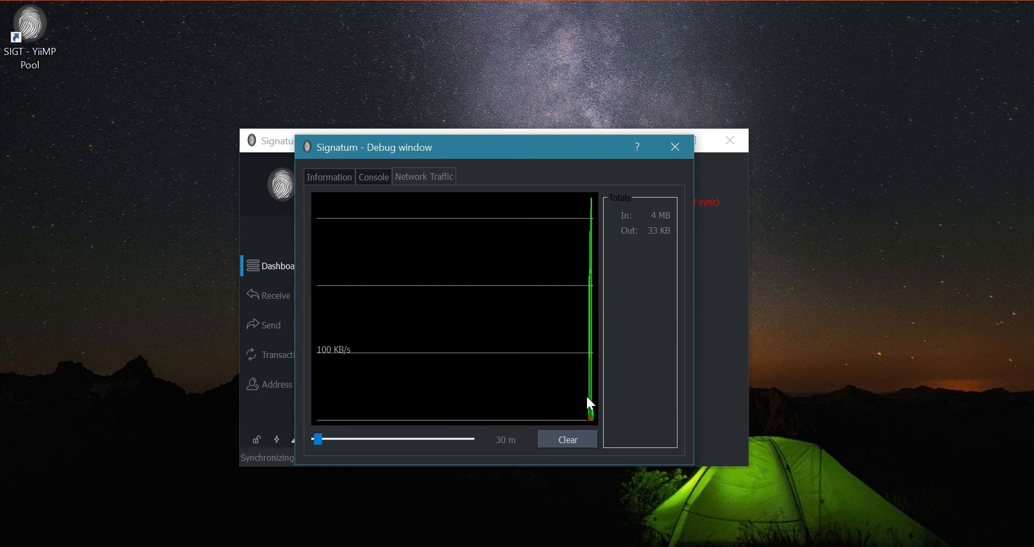
key(Escape)
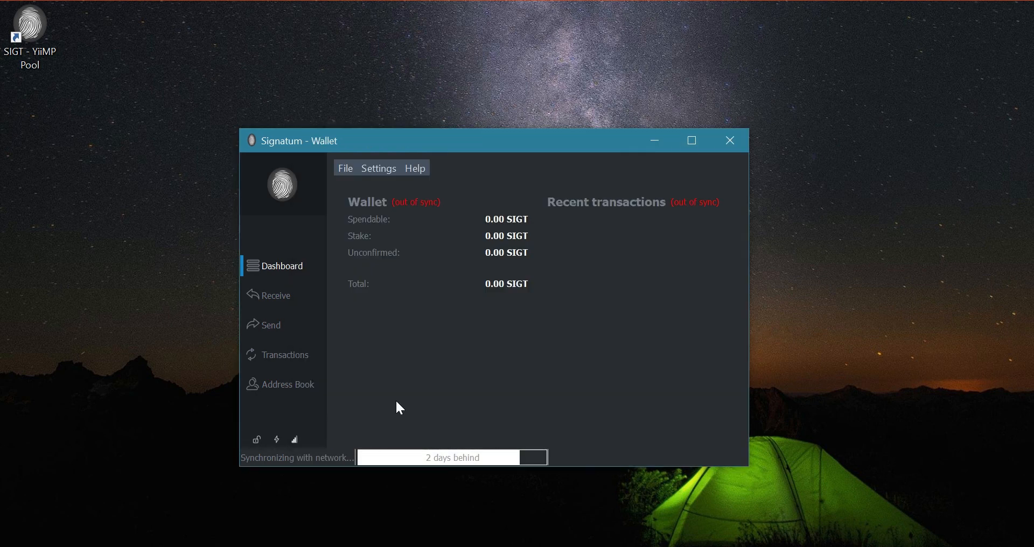
Step: Check the Network tab in the wallet's Settings > Options dialog and close it without changes
click(345, 168)
click(378, 168)
click(387, 224)
click(423, 193)
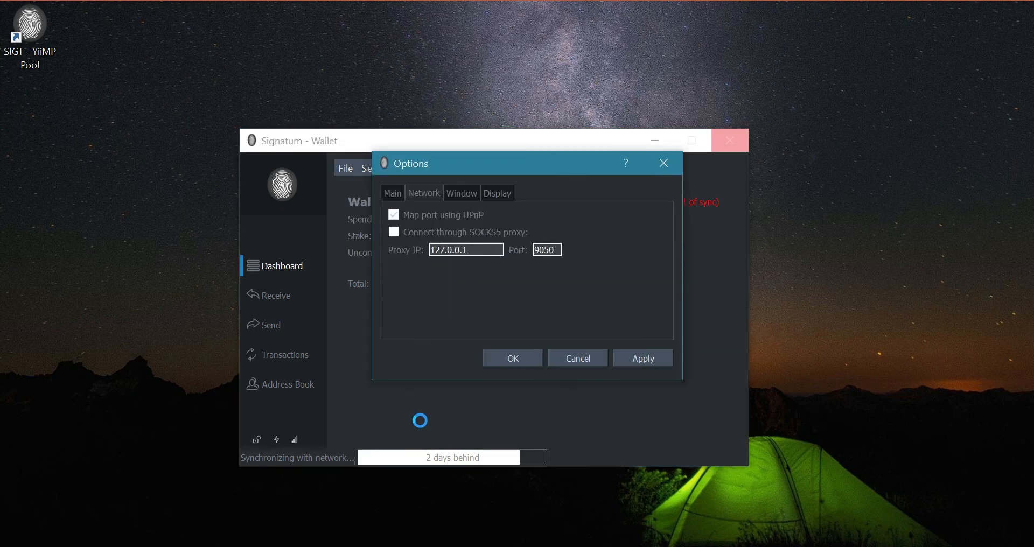
key(Escape)
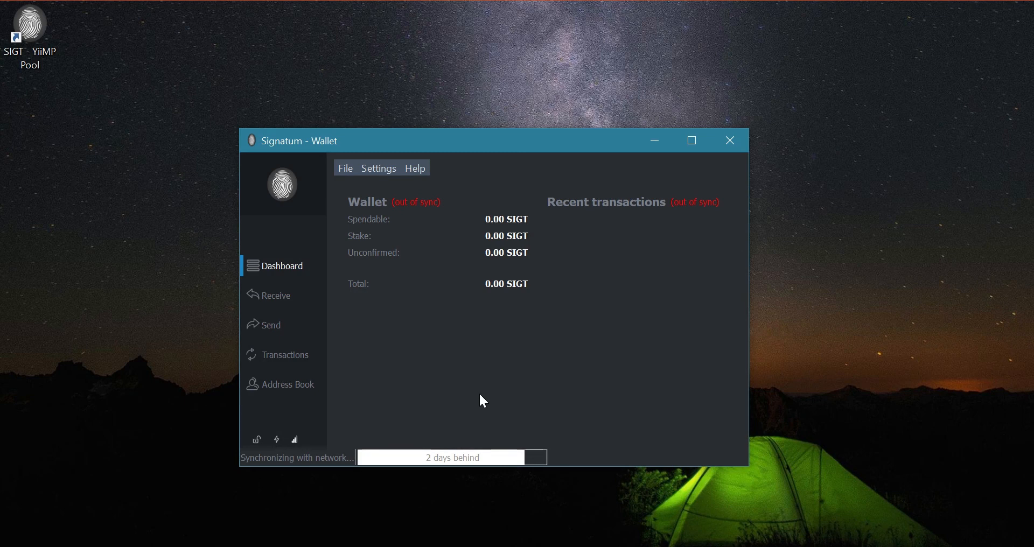
Step: Wait in the wallet window while synchronization progresses toward the network
click(898, 304)
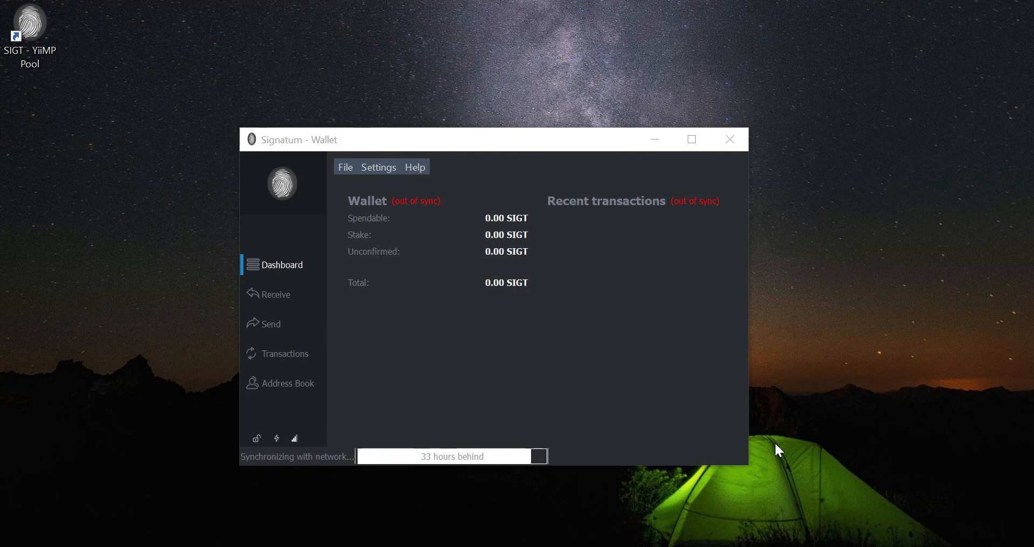